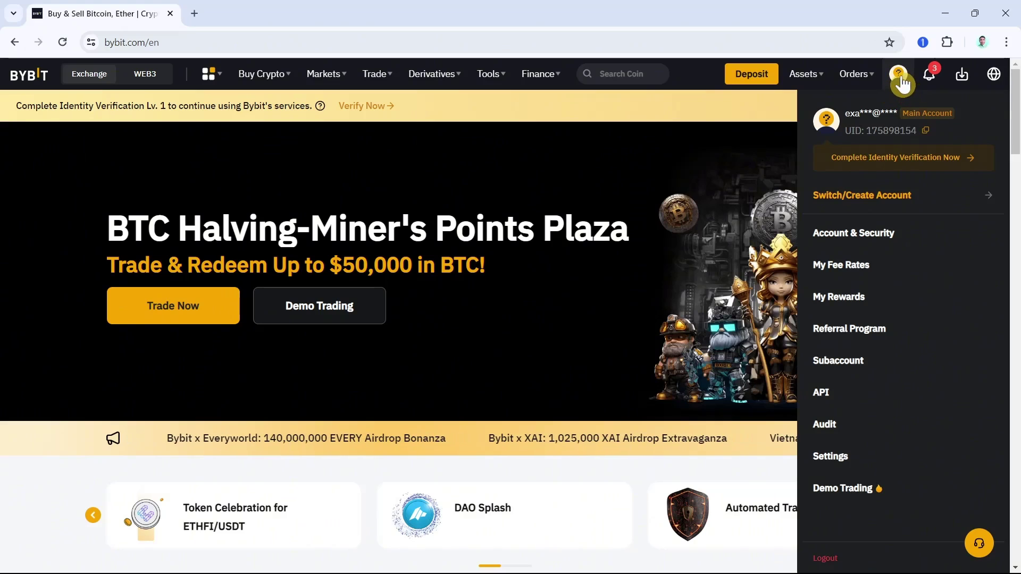
- Claim the 20 USDT Welcome Gifts coupon from the My Tasks list in My Rewards
click(848, 300)
click(14, 41)
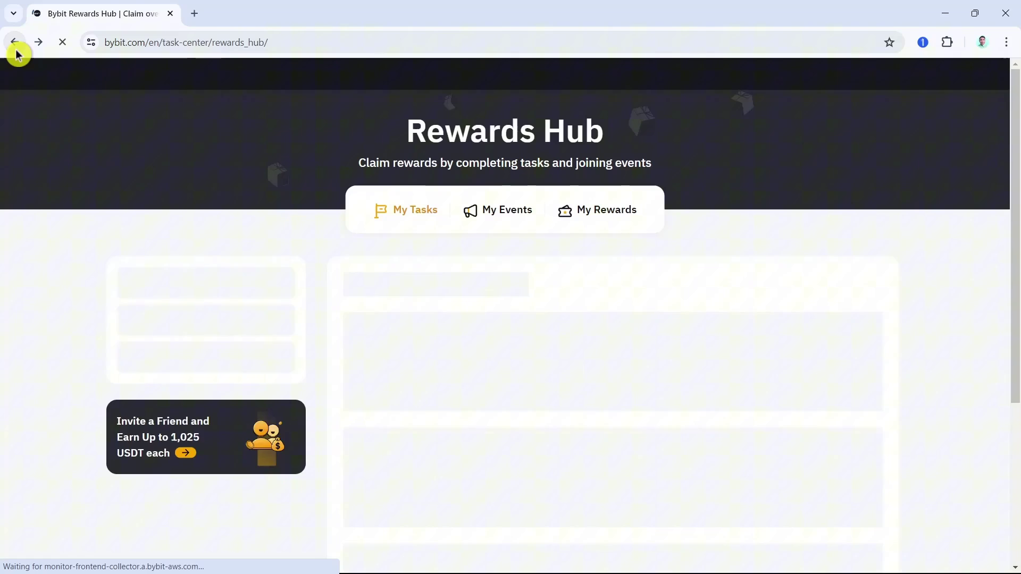
scroll(766, 314, down, 3)
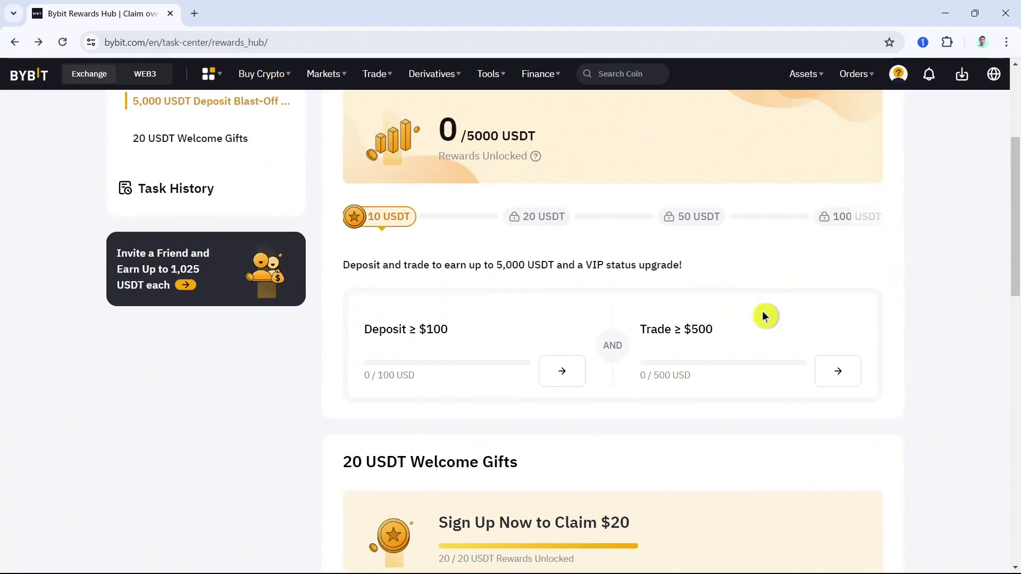
scroll(763, 317, down, 3)
scroll(796, 385, up, 3)
scroll(798, 358, up, 3)
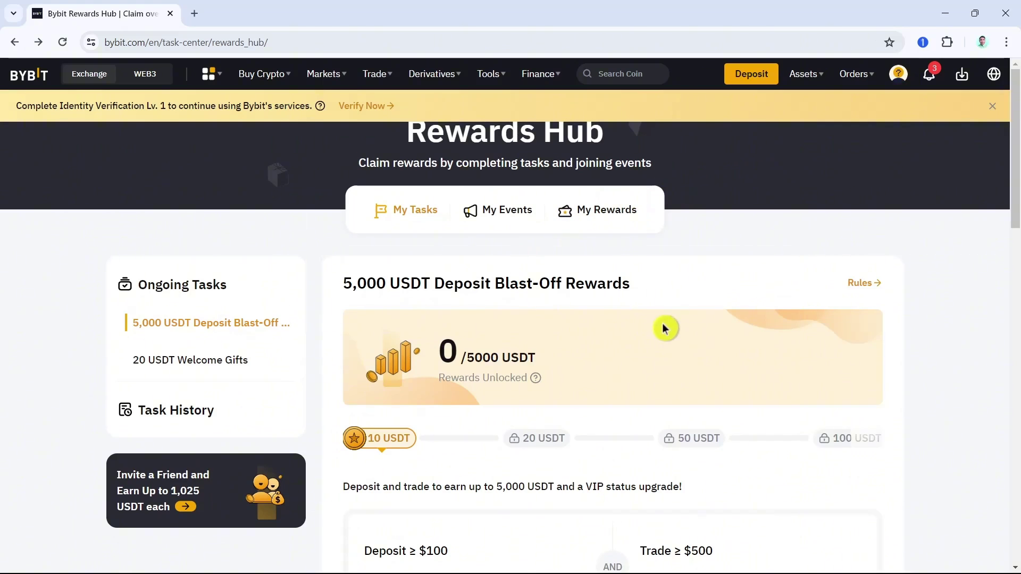
scroll(734, 349, down, 5)
scroll(733, 347, down, 1)
scroll(718, 351, down, 2)
scroll(650, 358, up, 4)
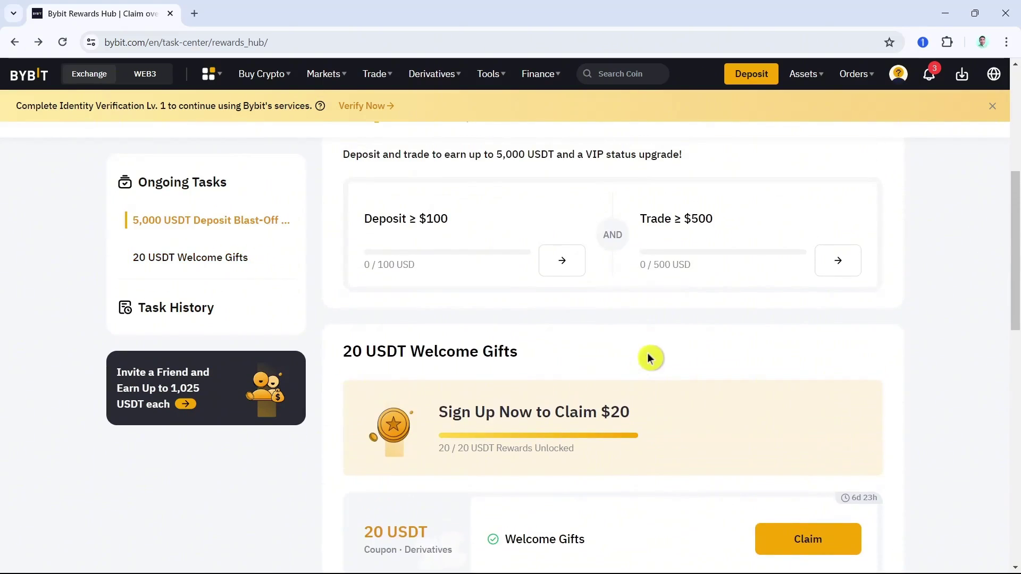
scroll(659, 345, up, 1)
scroll(654, 345, down, 4)
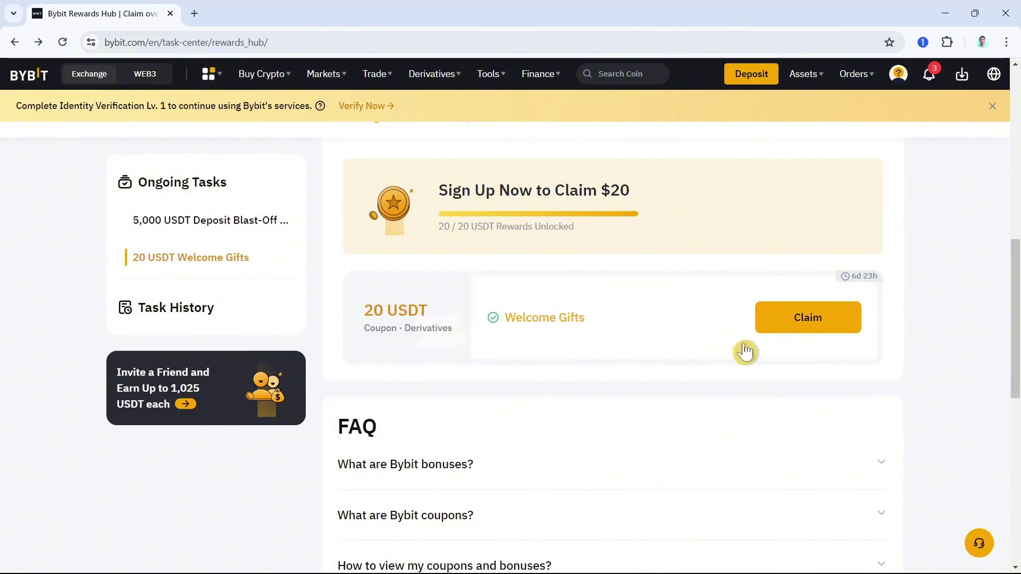
click(815, 327)
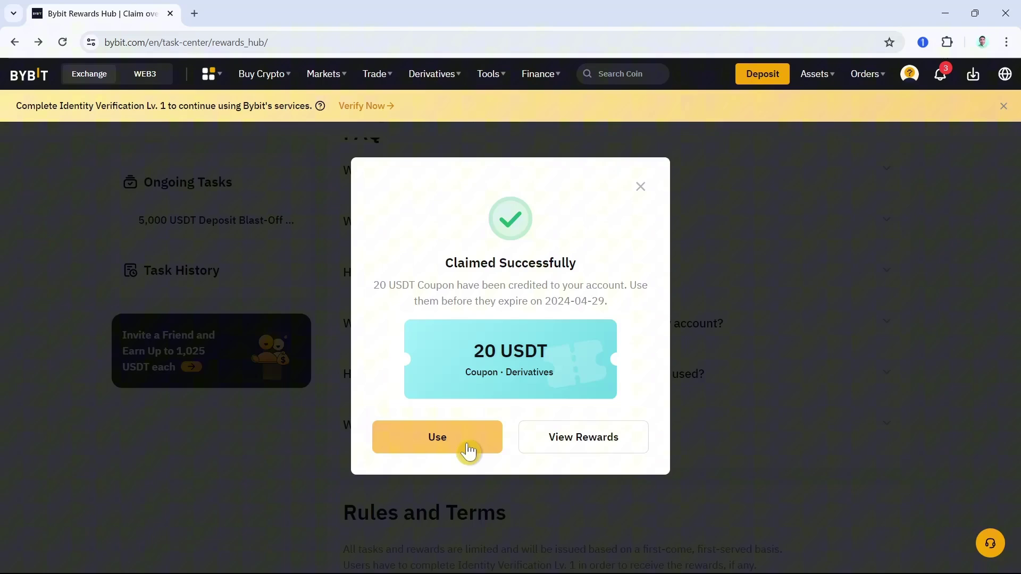
- Use the claimed coupon and complete the Derivatives Trading Overview, including margin modes and account risk
click(436, 442)
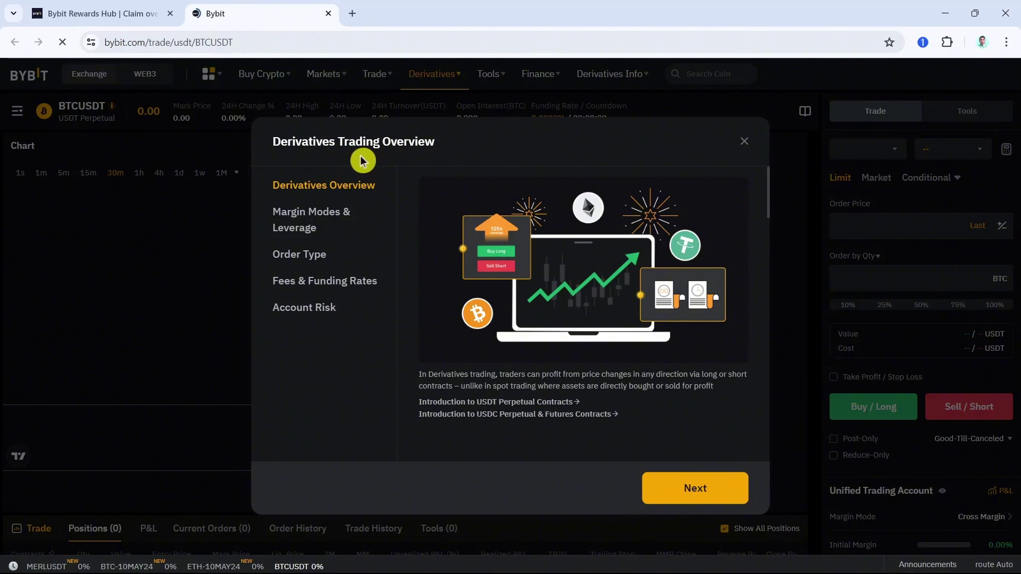
click(691, 503)
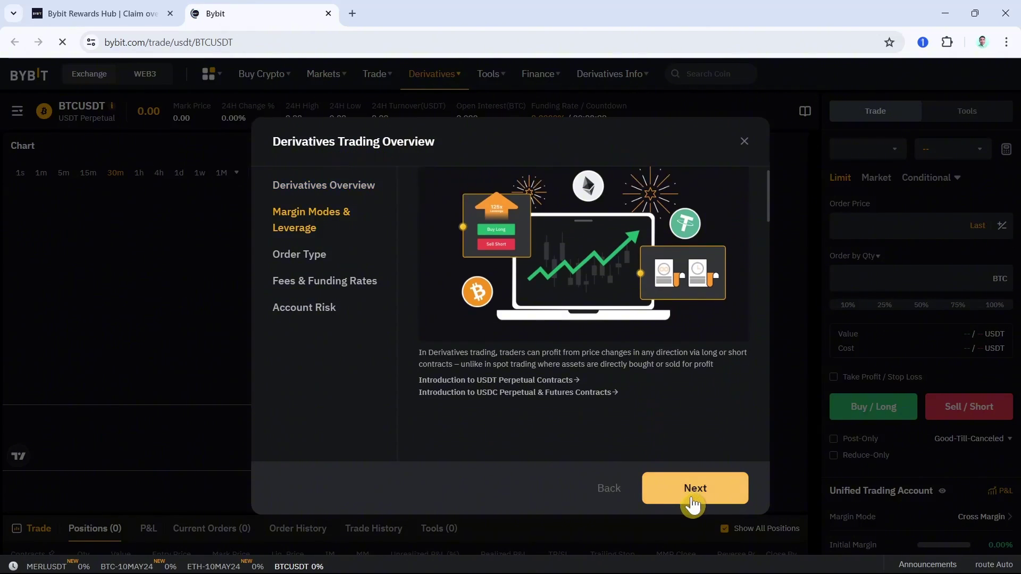
click(691, 503)
click(696, 494)
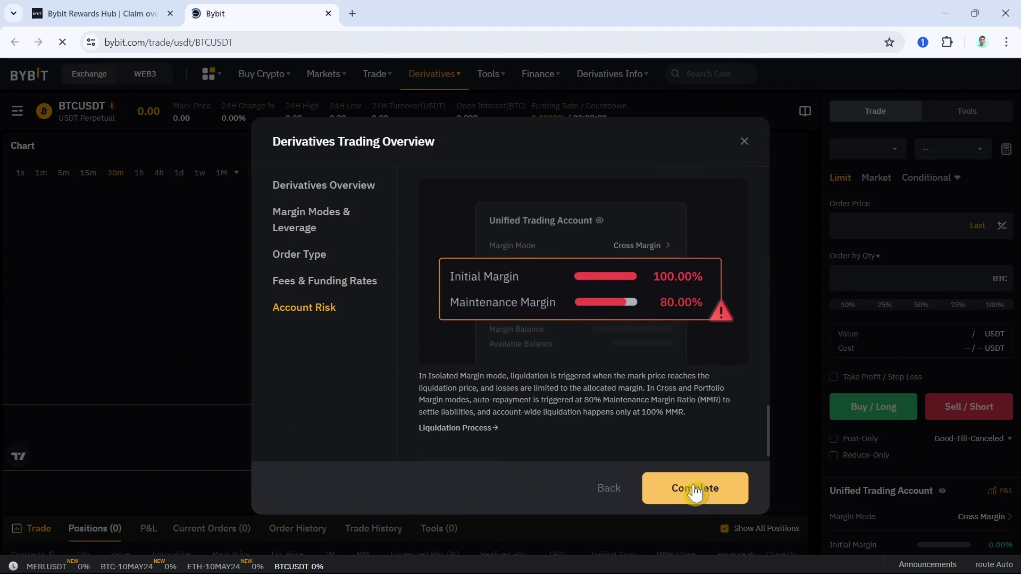
click(691, 497)
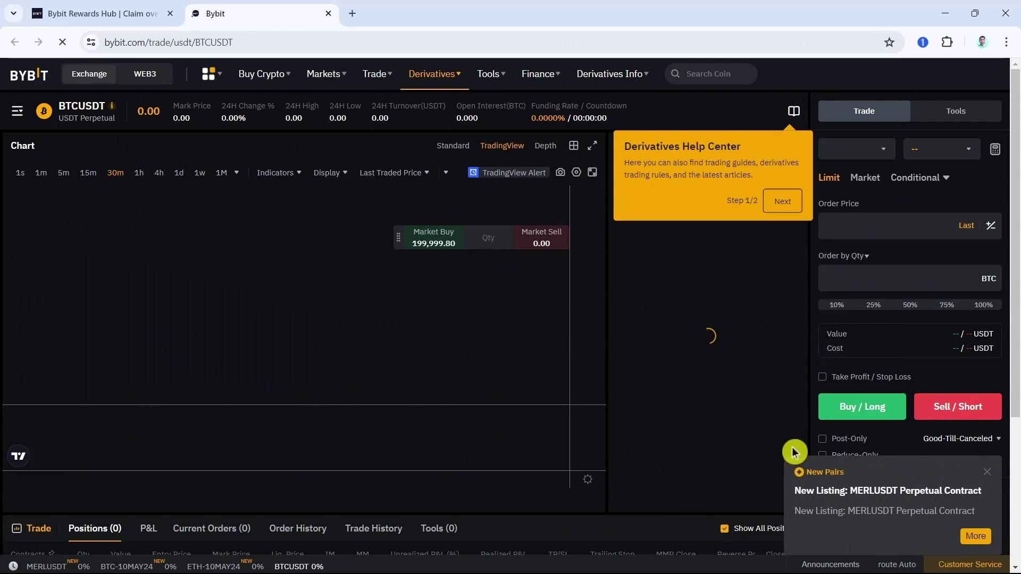
- Dismiss the New Listing and PC time notices, then choose Order by Value in USDT
click(989, 479)
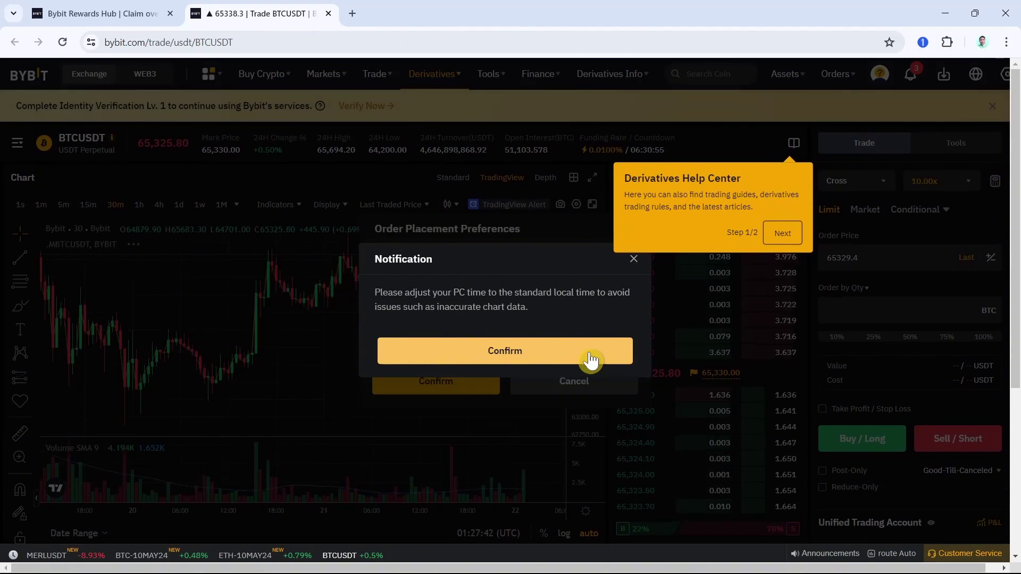
click(590, 361)
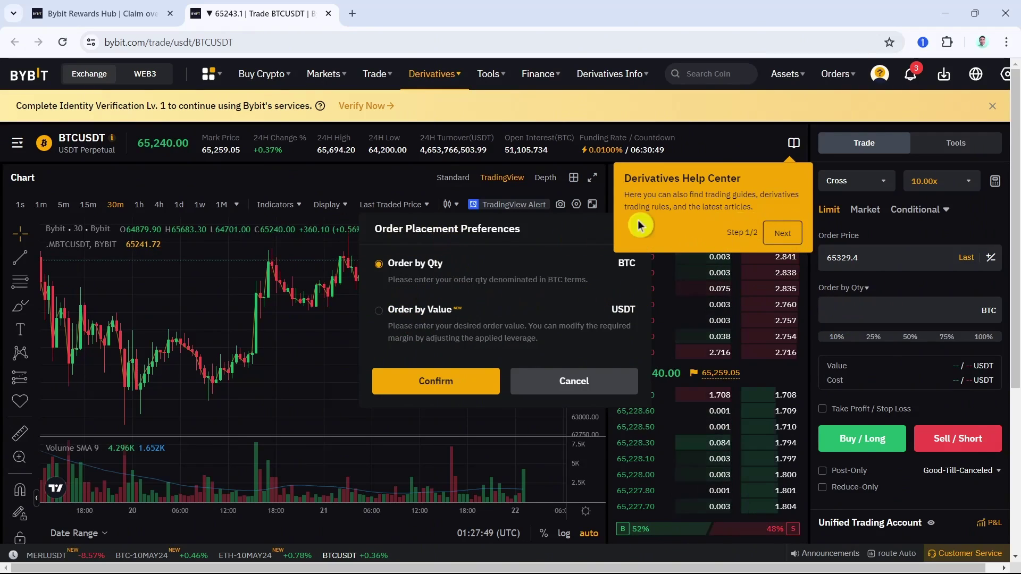
click(381, 315)
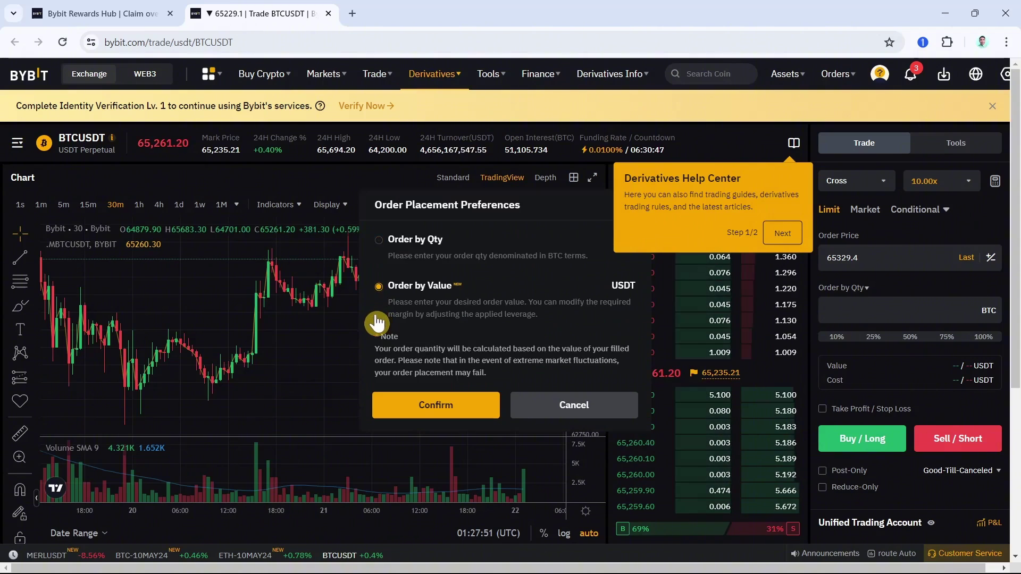
click(451, 402)
- Place a 10 USDT Buy / Long BTCUSDT limit order after closing the help tip
click(873, 310)
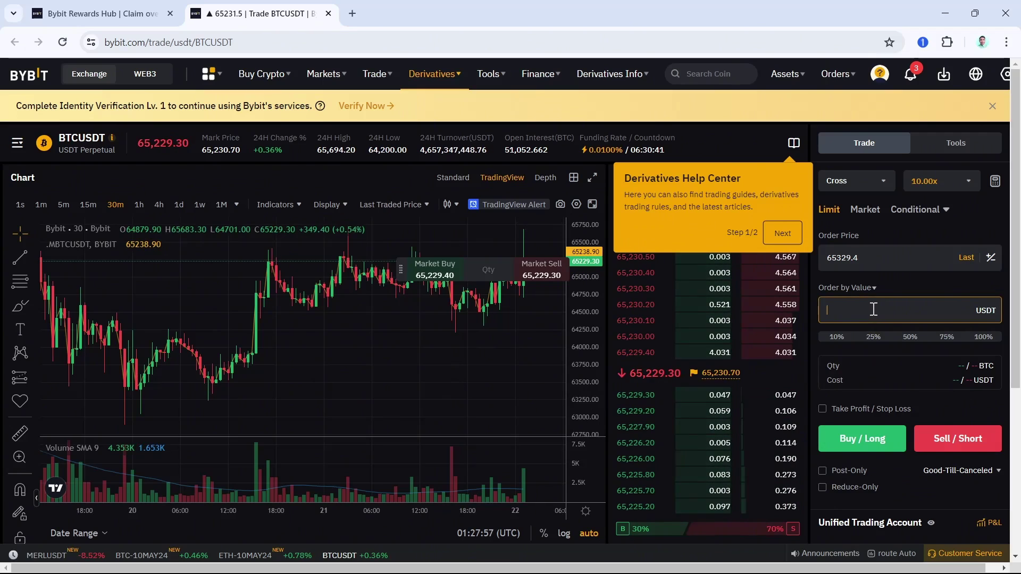
text(10)
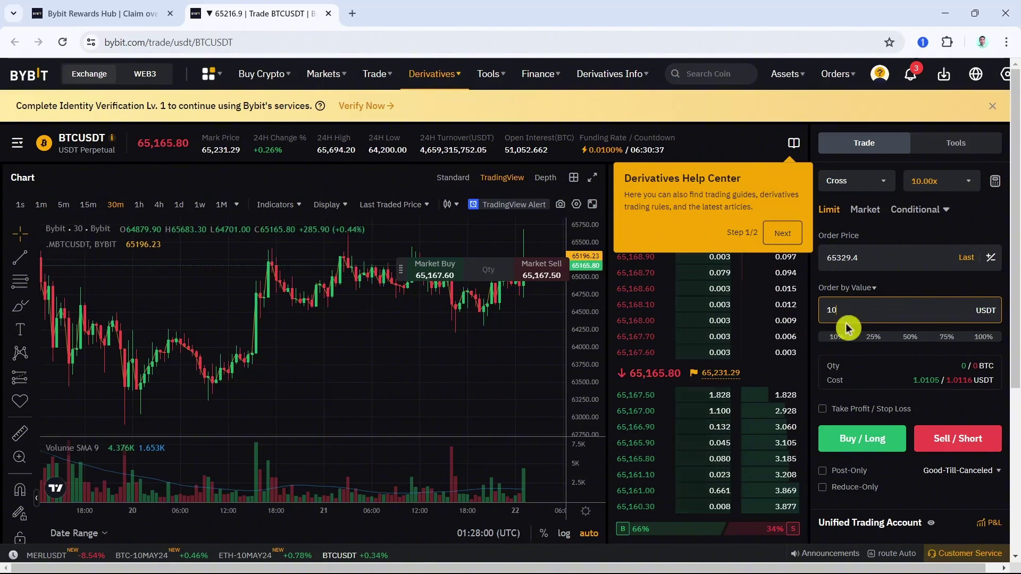
click(864, 443)
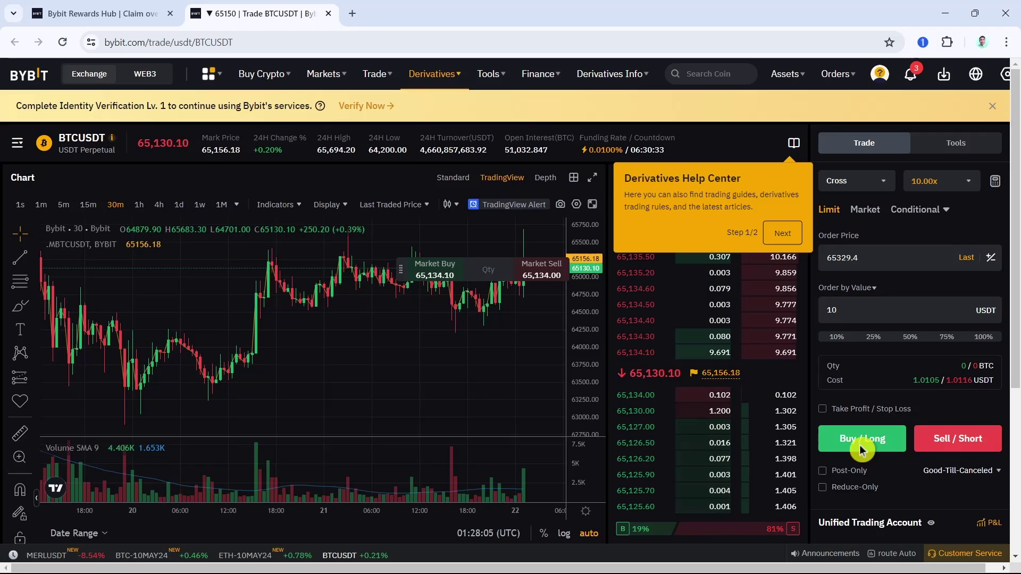
click(785, 236)
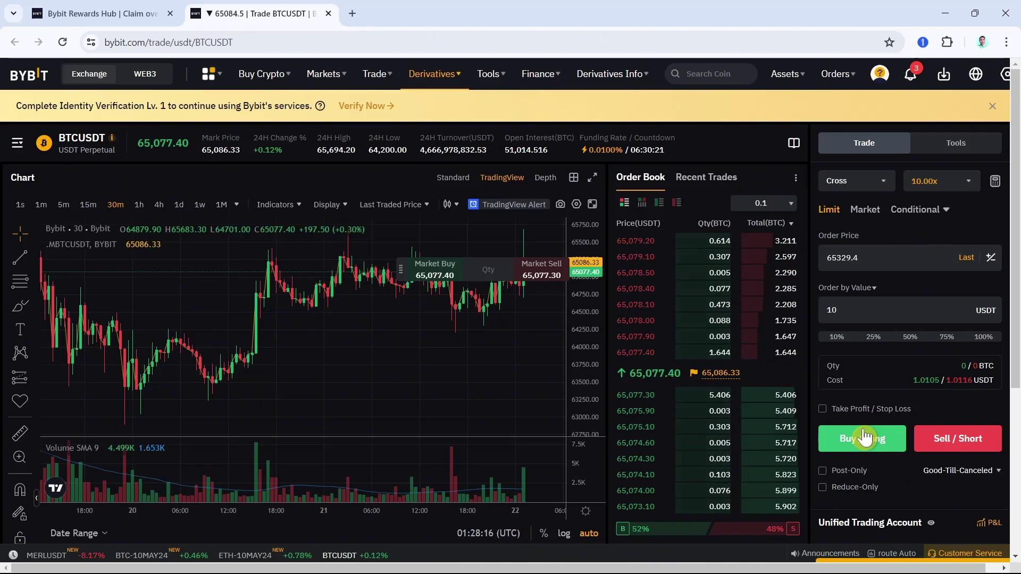
click(869, 447)
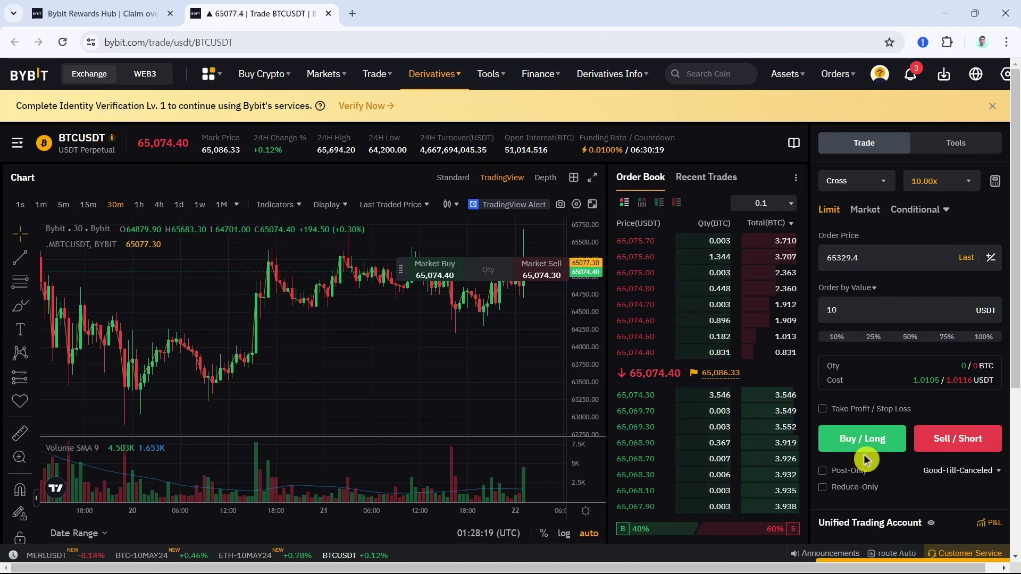